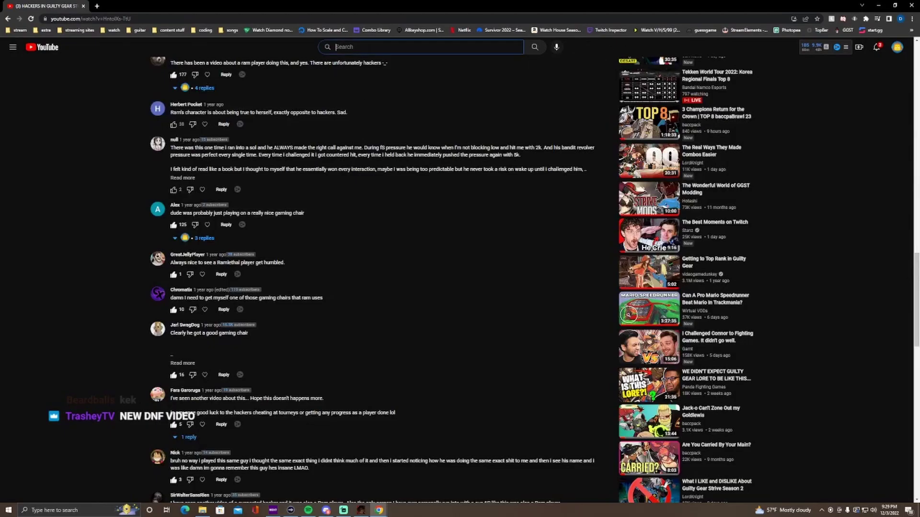
pyautogui.write('DNF character trailer')
# Search YouTube for 'DNF character trailer' to list the matching trailer videos.
pyautogui.press('Return')
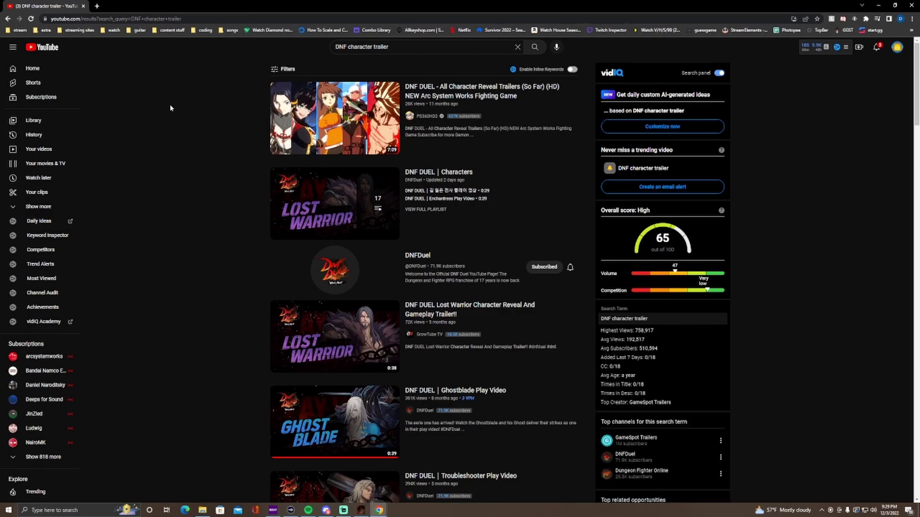
pyautogui.scroll(-2, 170, 108)
pyautogui.scroll(-1, 170, 108)
pyautogui.scroll(-2, 169, 116)
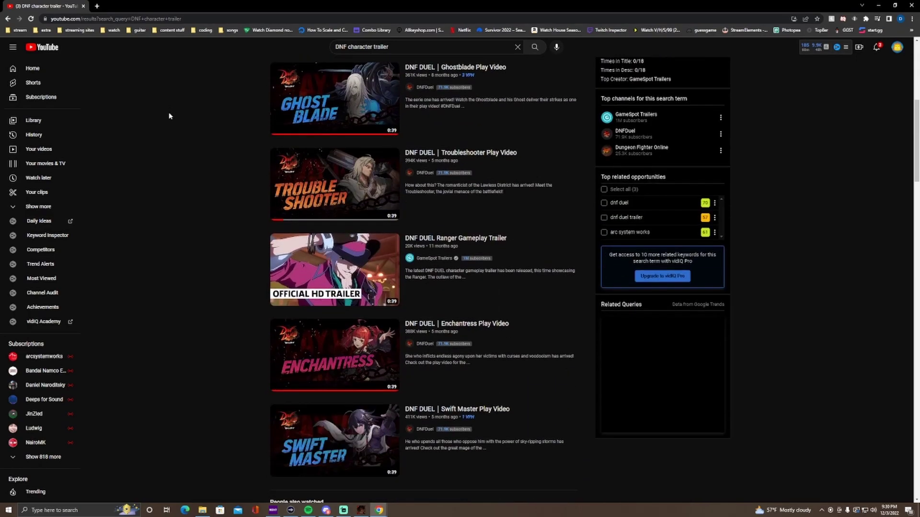